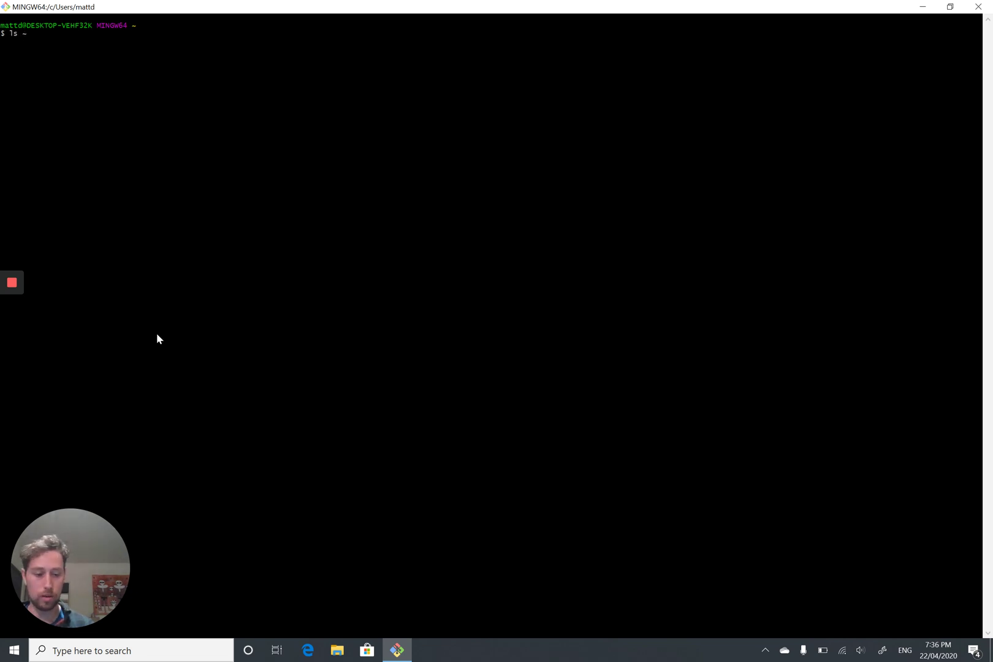
{"action": "type", "text": "/.ssh"}
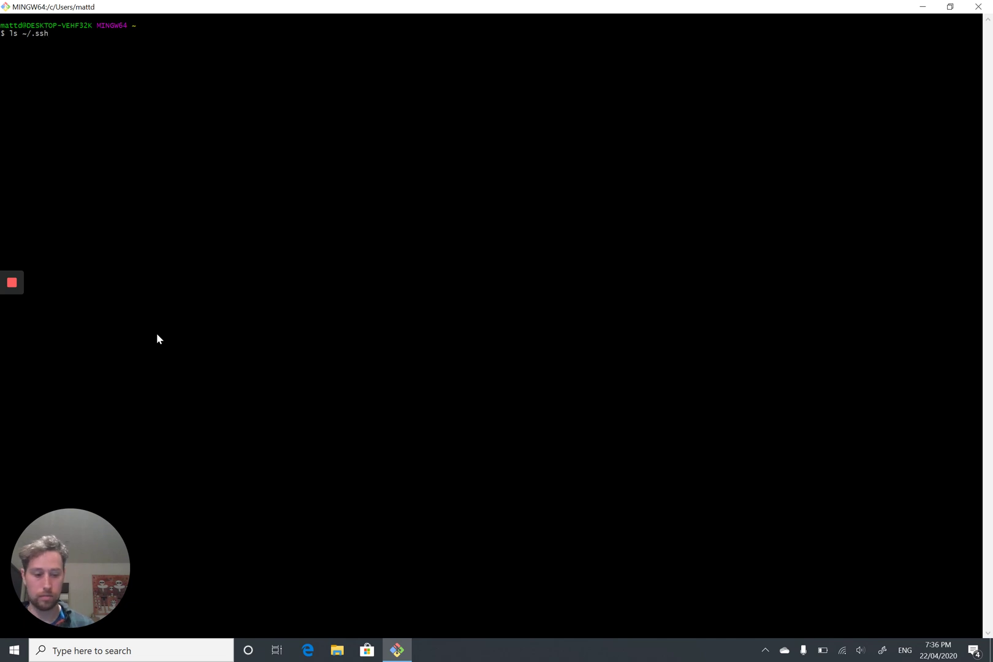
{"action": "type", "text": "/"}
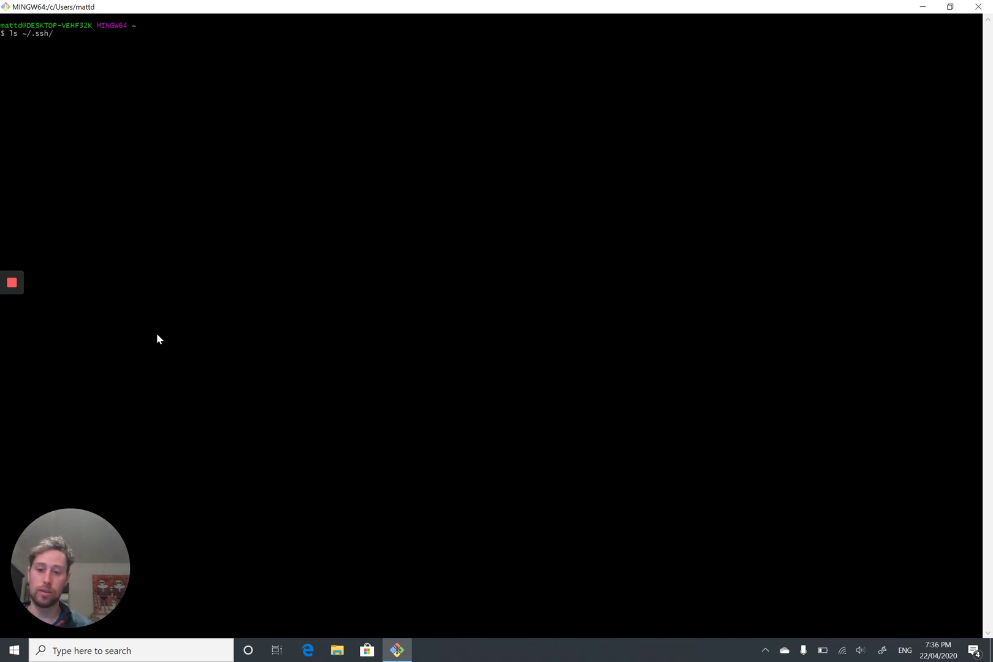
Run ls ~/.ssh/ and find that no .ssh folder exists yet.
{"action": "key", "text": "Return"}
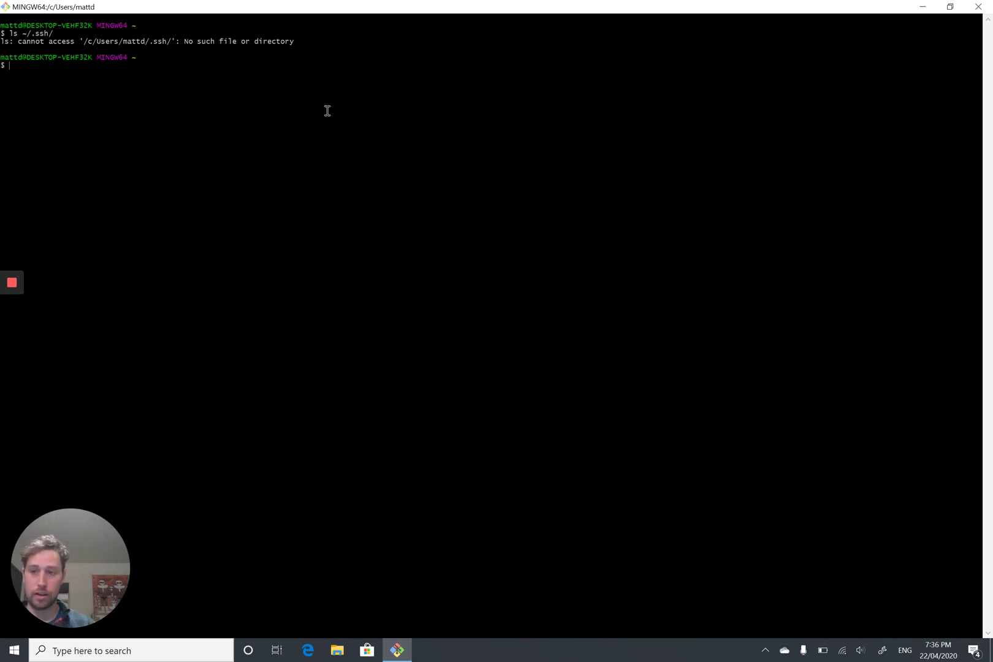
{"action": "type", "text": "ssh-"}
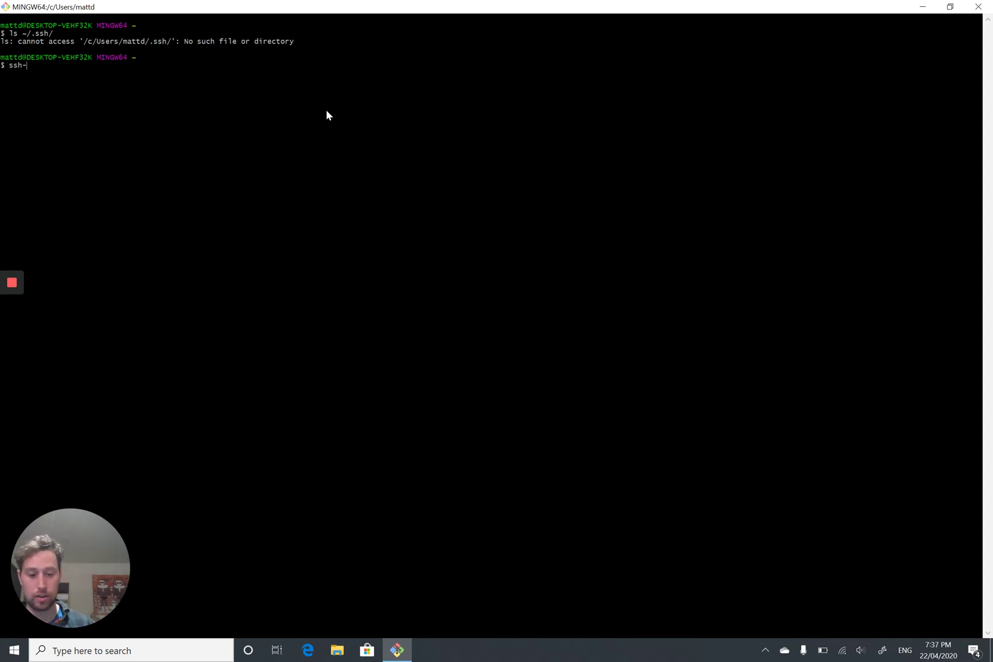
{"action": "type", "text": "keygen"}
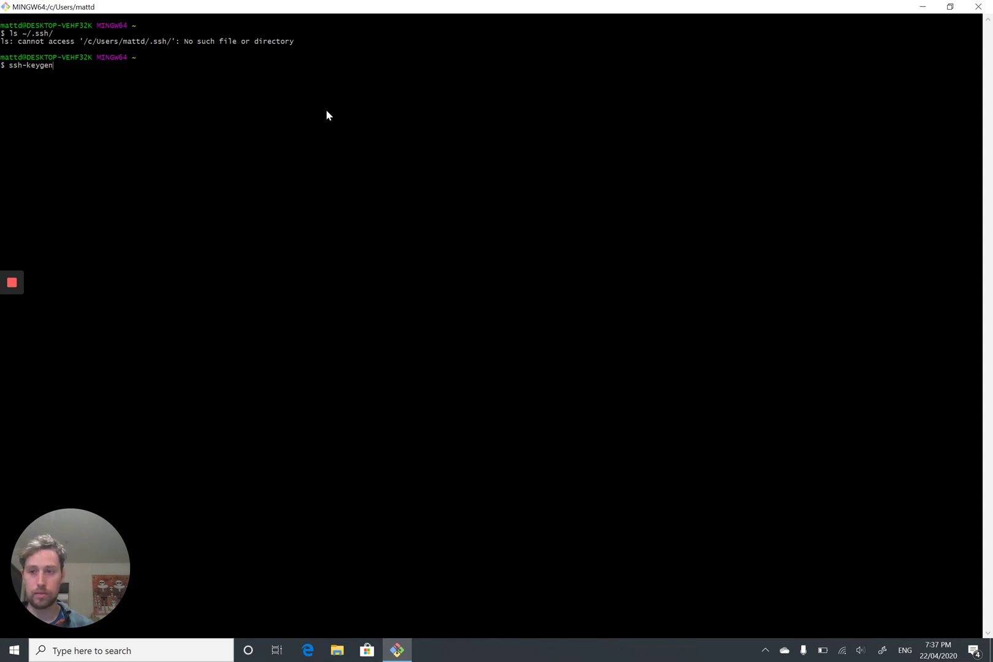
{"action": "type", "text": " -C "}
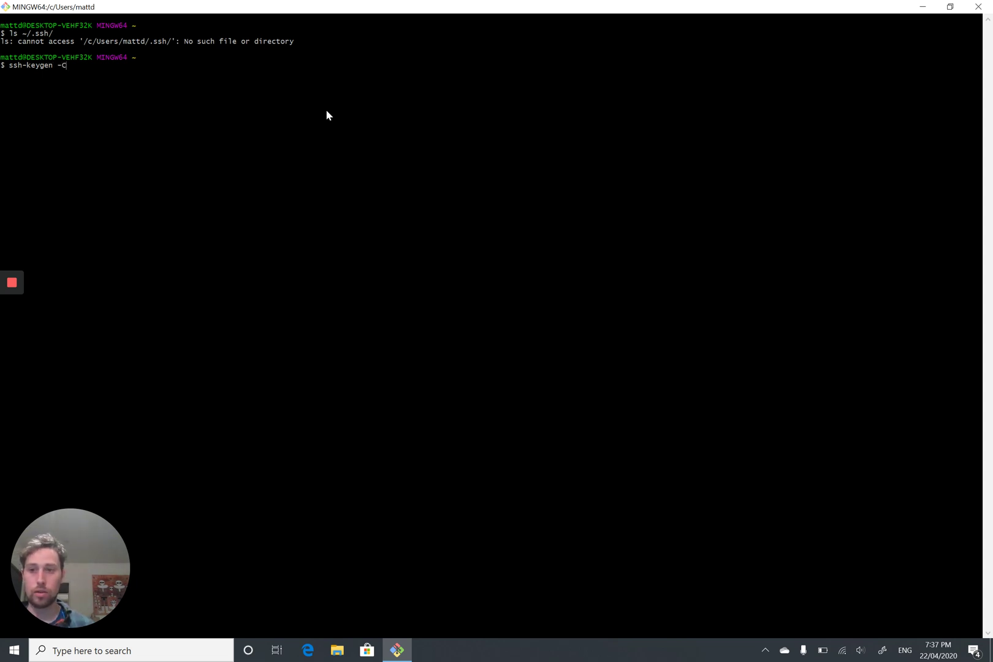
{"action": "type", "text": "\""}
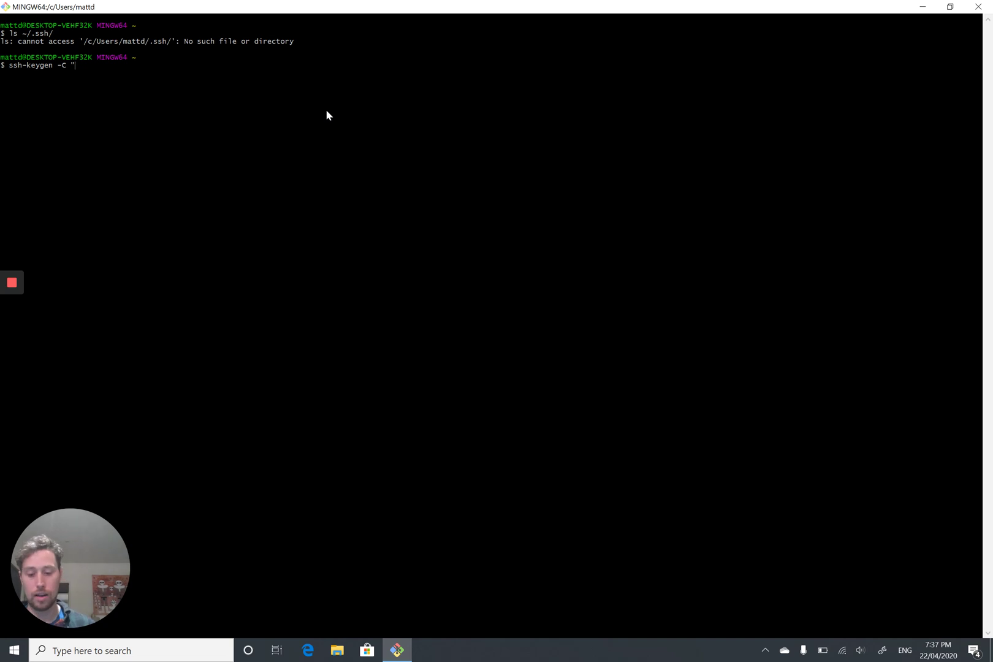
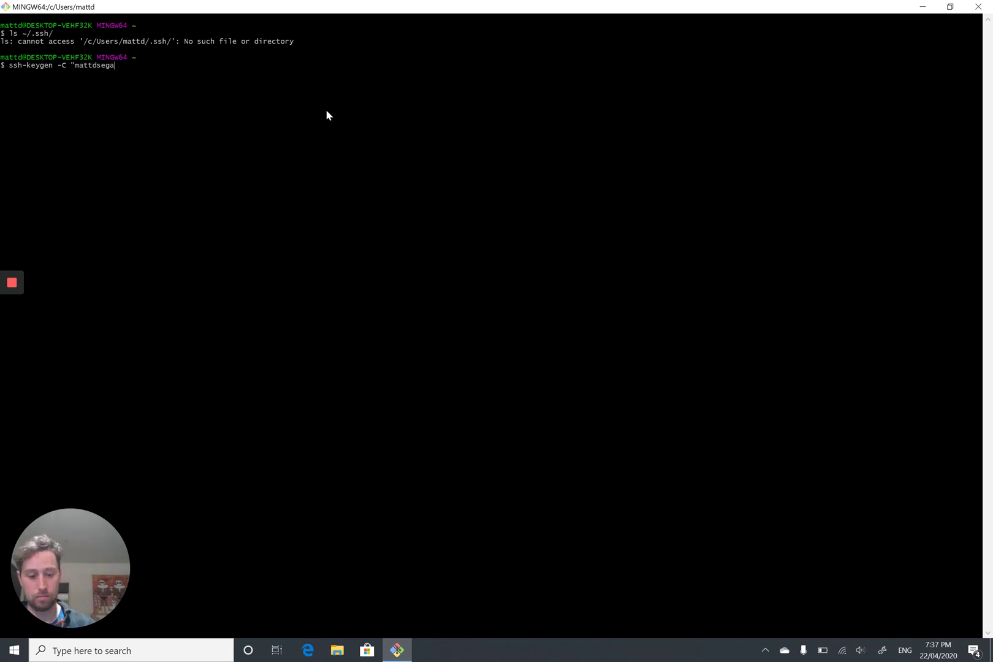
Run ssh-keygen with the email comment, keeping the default key path and an empty passphrase.
{"action": "key", "text": "BackSpace"}
{"action": "key", "text": "BackSpace"}
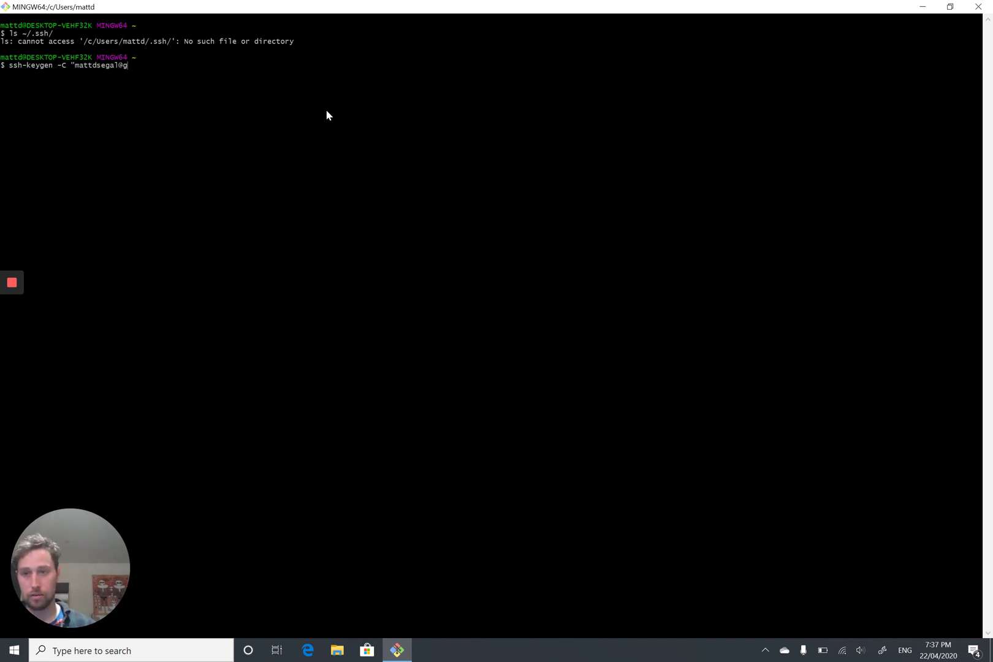
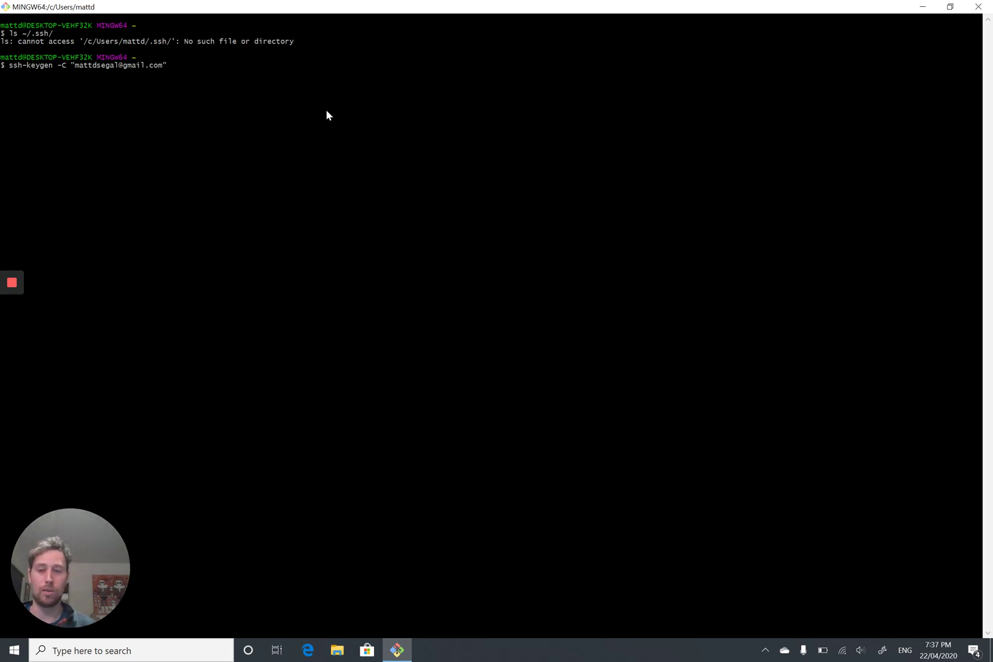
{"action": "key", "text": "Return"}
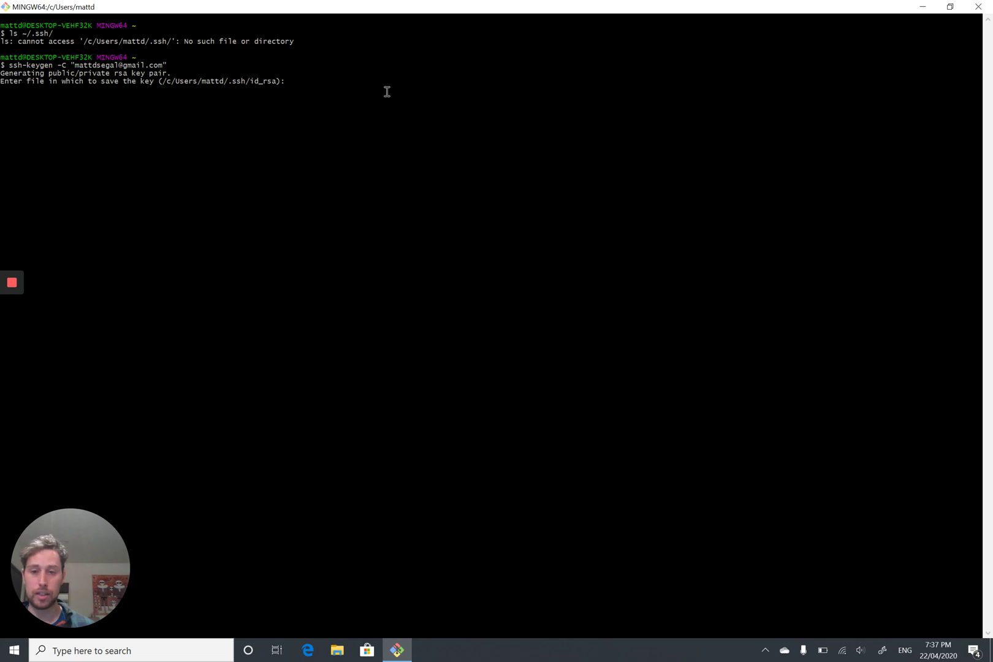
{"action": "key", "text": "Return"}
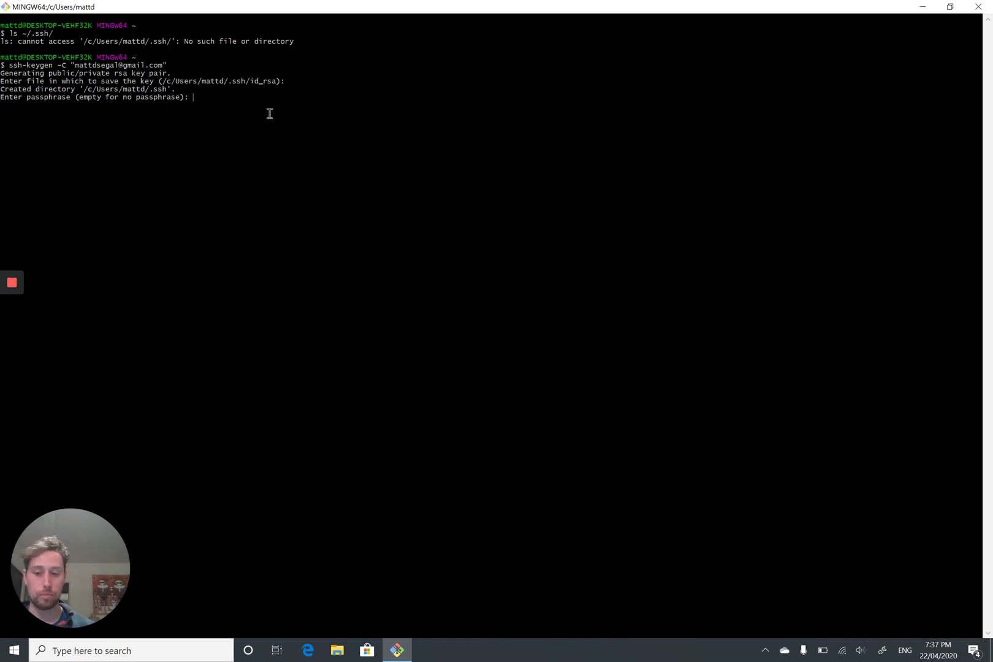
{"action": "key", "text": "Return"}
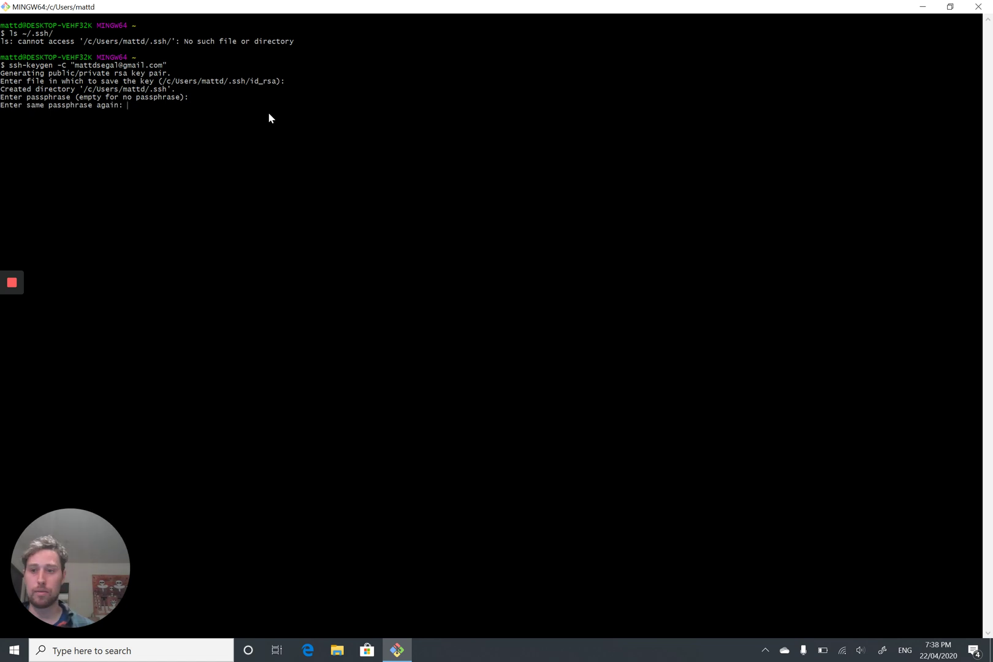
{"action": "key", "text": "Return"}
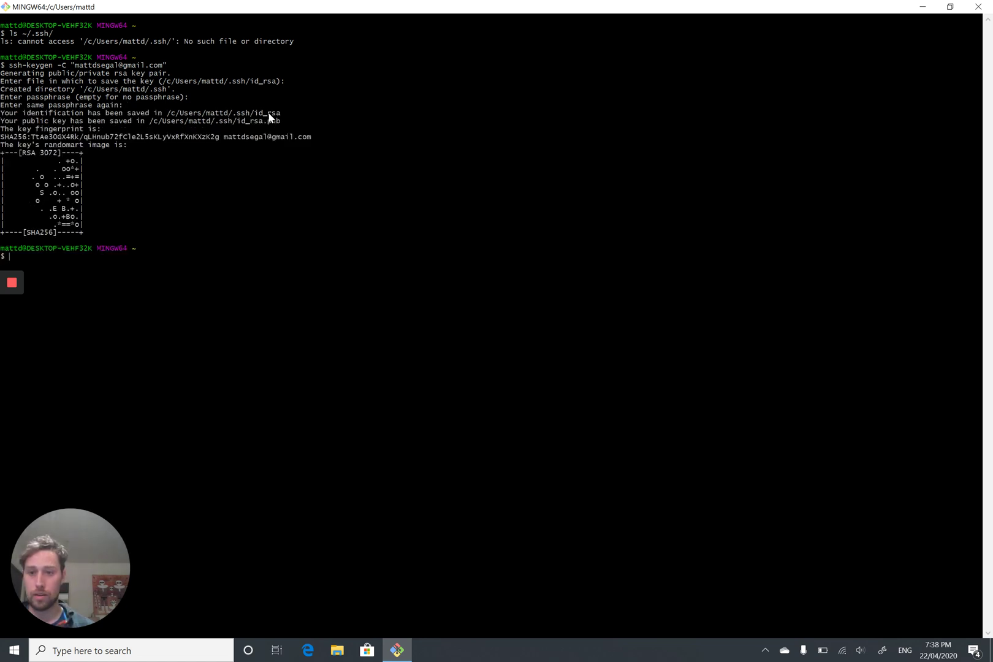
{"action": "type", "text": "ls"}
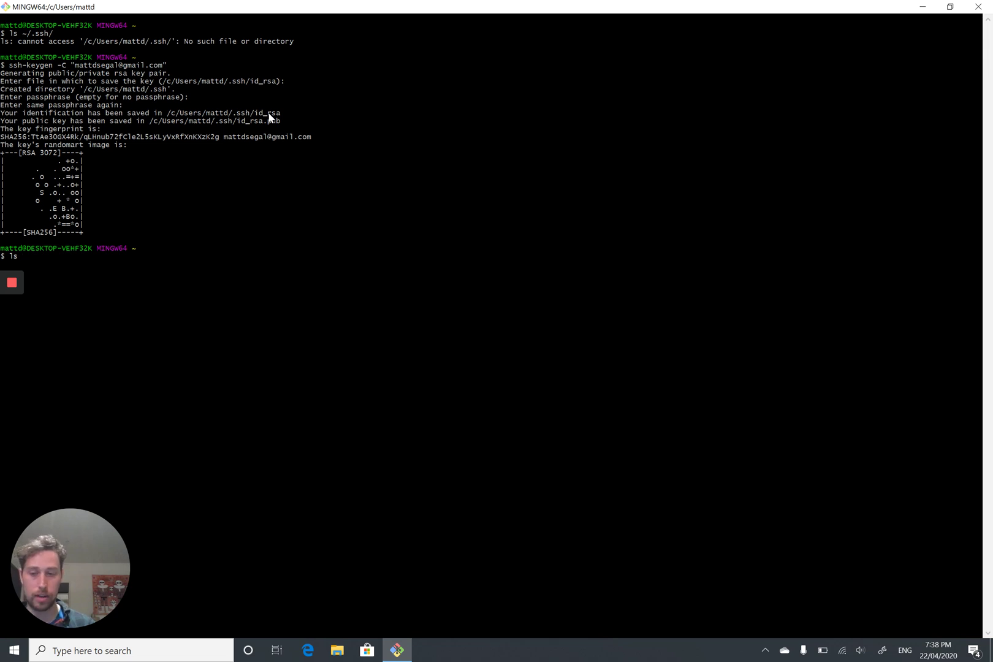
{"action": "type", "text": " ~/.s"}
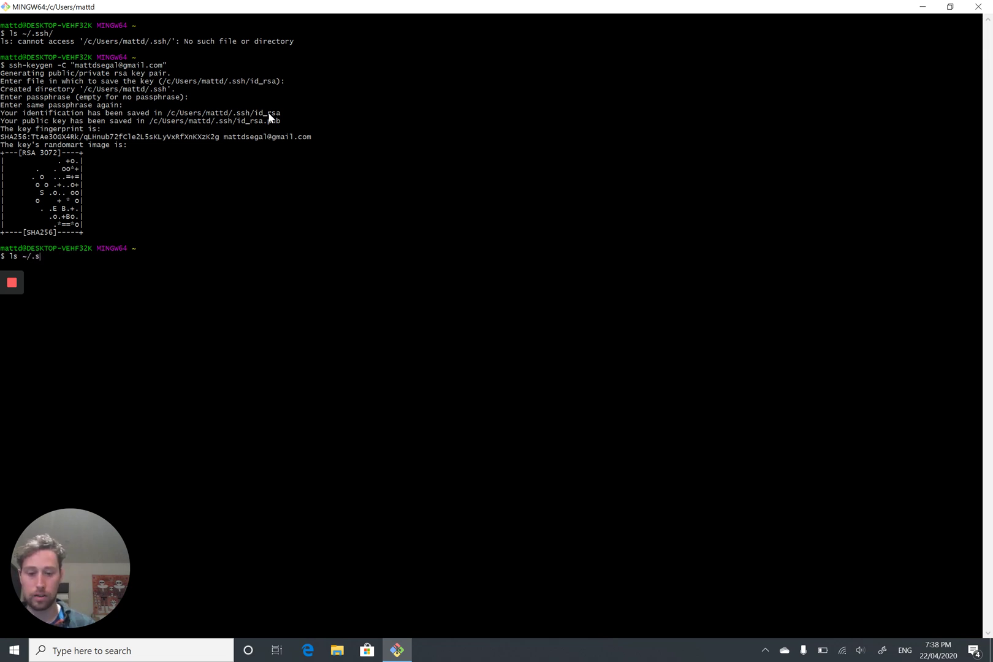
{"action": "type", "text": "sh"}
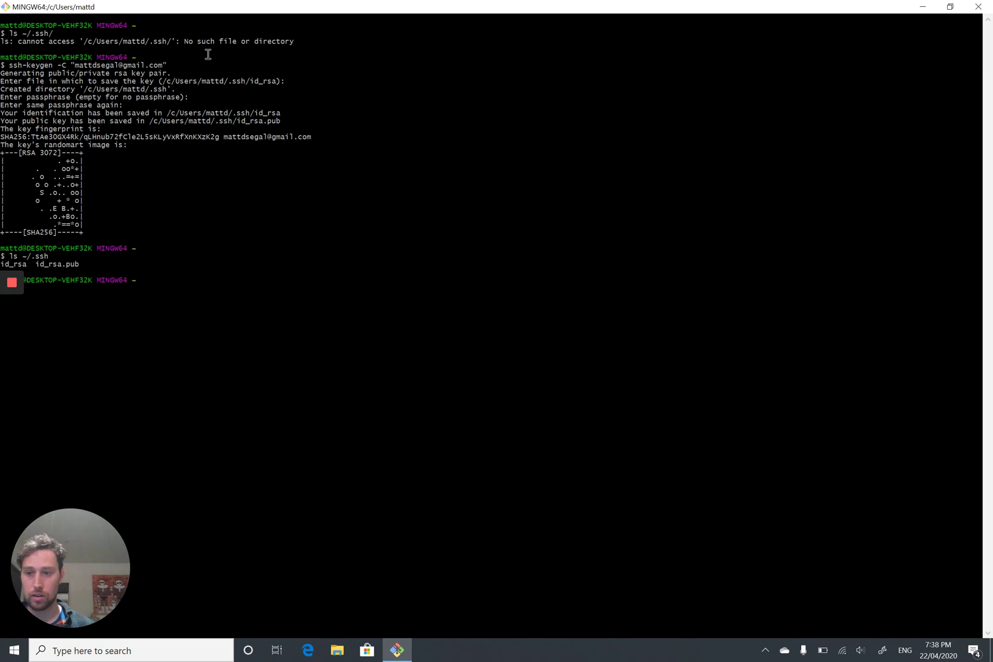
Point out the id_rsa and id_rsa.pub file names in the .ssh listing.
{"action": "double_click", "coordinate": [56, 264]}
{"action": "left_click", "coordinate": [56, 264]}
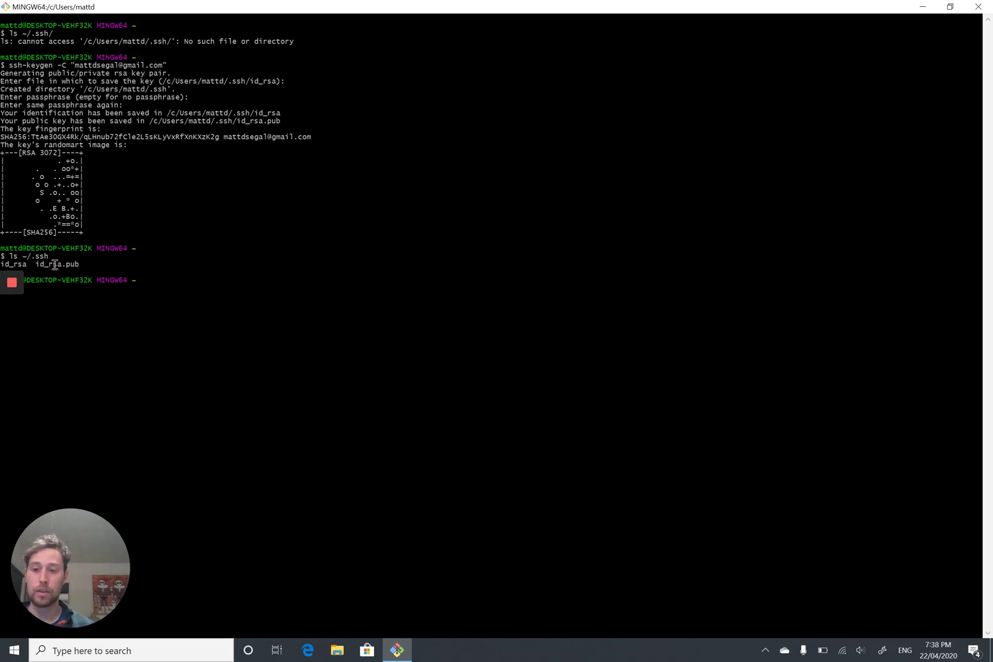
{"action": "double_click", "coordinate": [25, 266]}
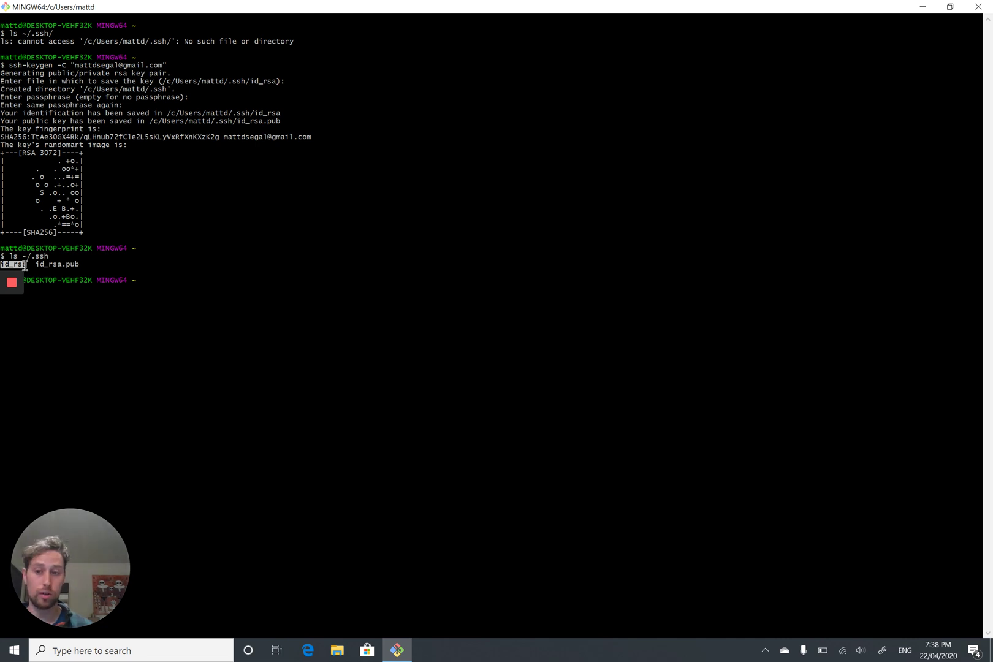
{"action": "double_click", "coordinate": [48, 266]}
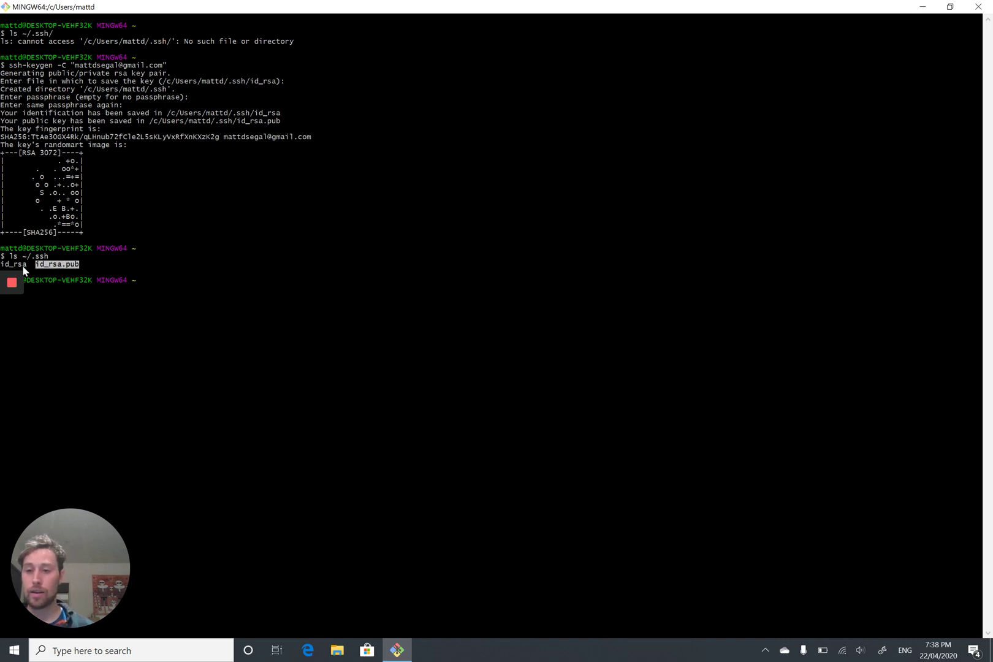
{"action": "left_click", "coordinate": [160, 326]}
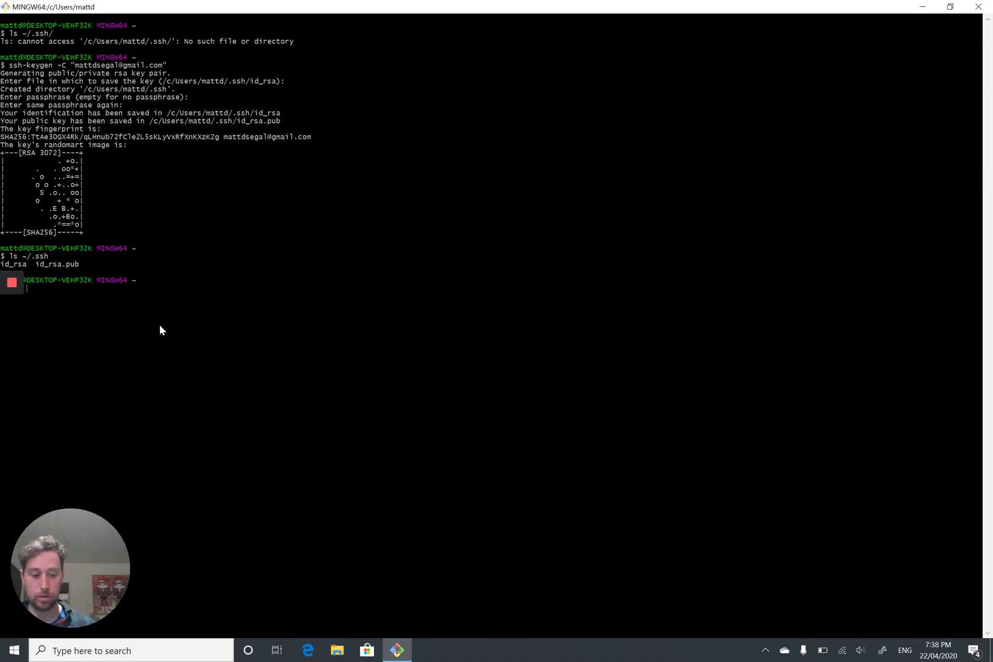
{"action": "type", "text": "~/.ssh/id_rsa"}
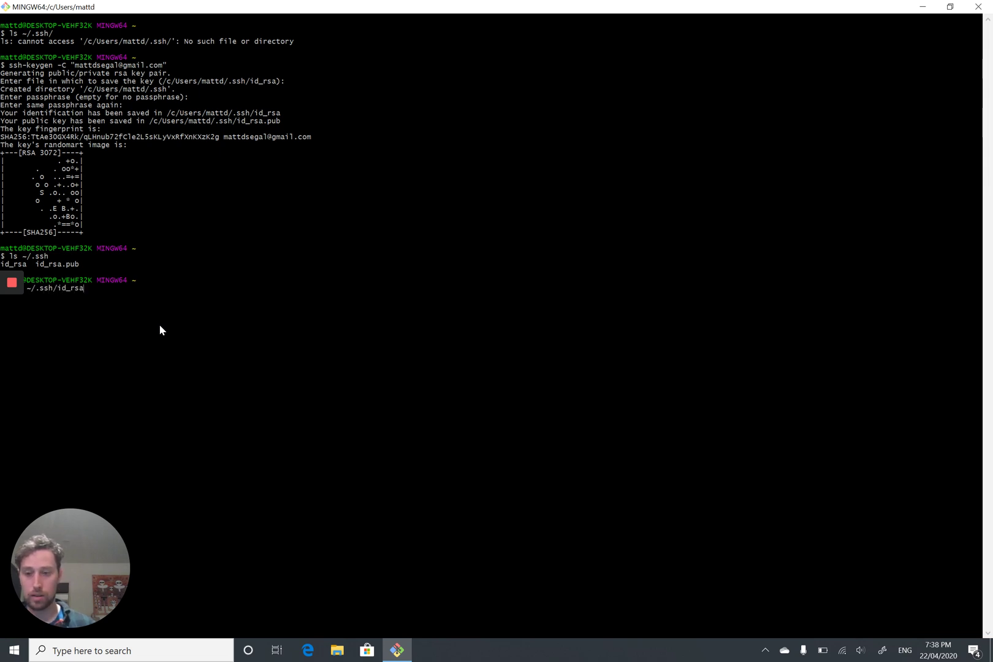
Print the private key id_rsa and point out the PRIVATE header.
{"action": "key", "text": "Return"}
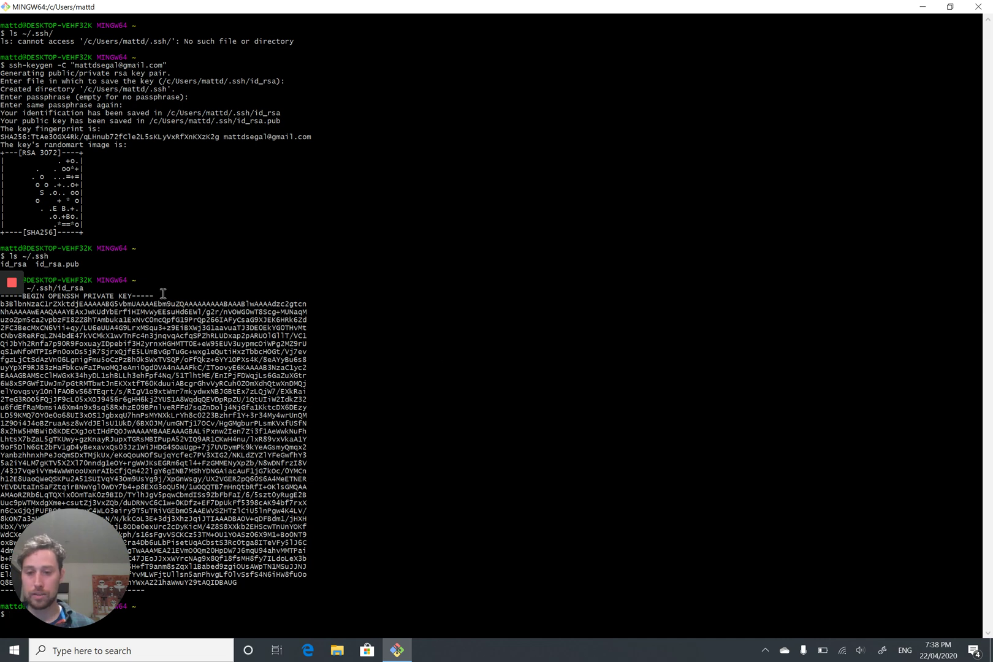
{"action": "double_click", "coordinate": [97, 293]}
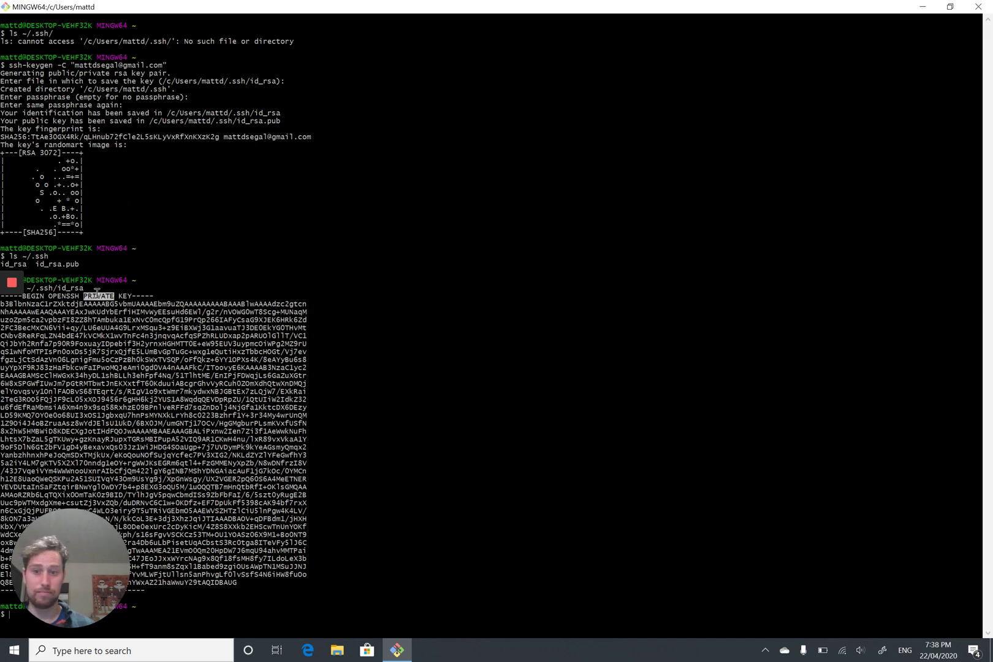
{"action": "left_click", "coordinate": [97, 292]}
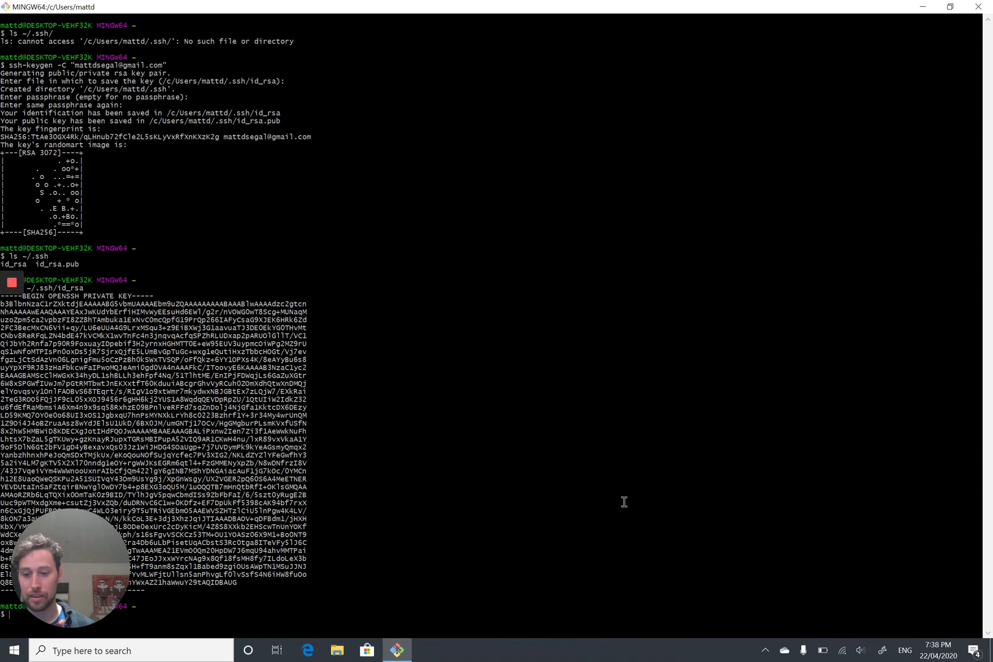
Clear the screen and print ~/.ssh/id_rsa.pub, pointing out its trailing email comment.
{"action": "key", "text": "ctrl+l"}
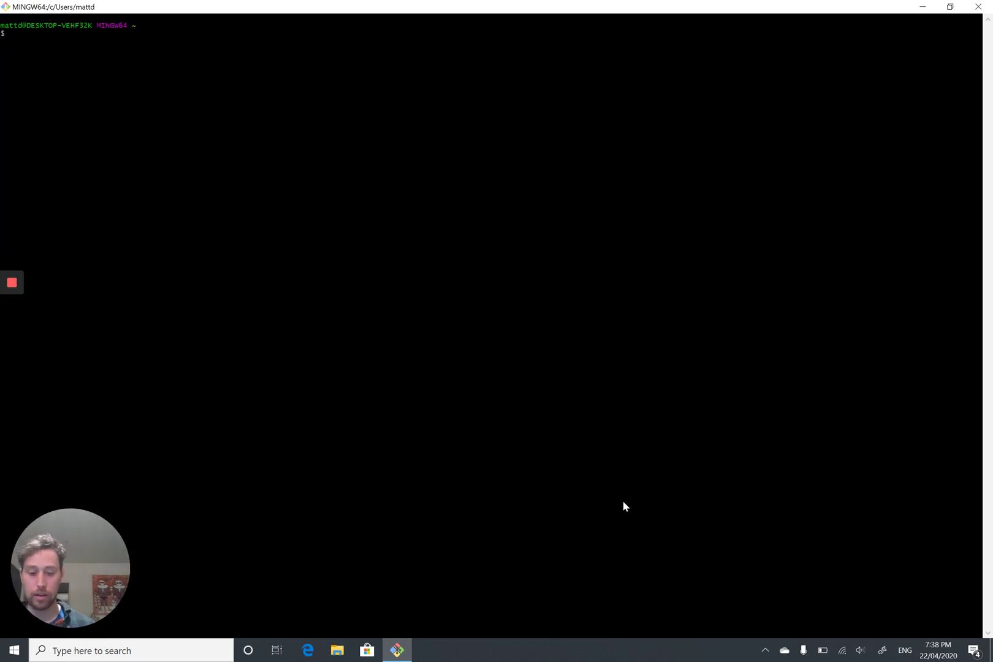
{"action": "type", "text": "cat ~/."}
{"action": "type", "text": "s"}
{"action": "key", "text": "Tab"}
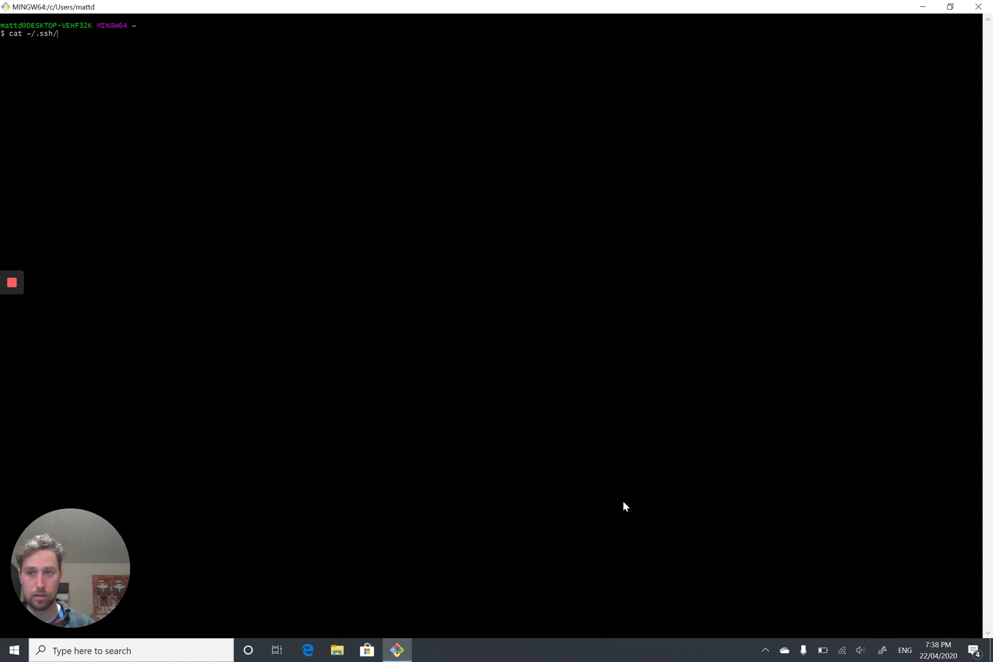
{"action": "type", "text": "id_rsa.pub"}
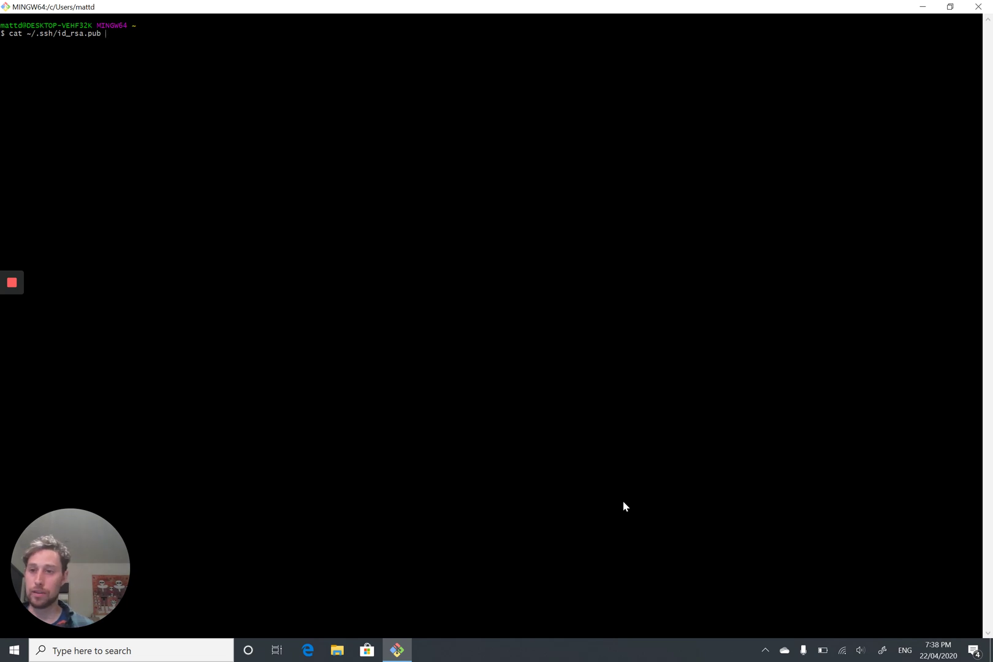
{"action": "key", "text": "Return"}
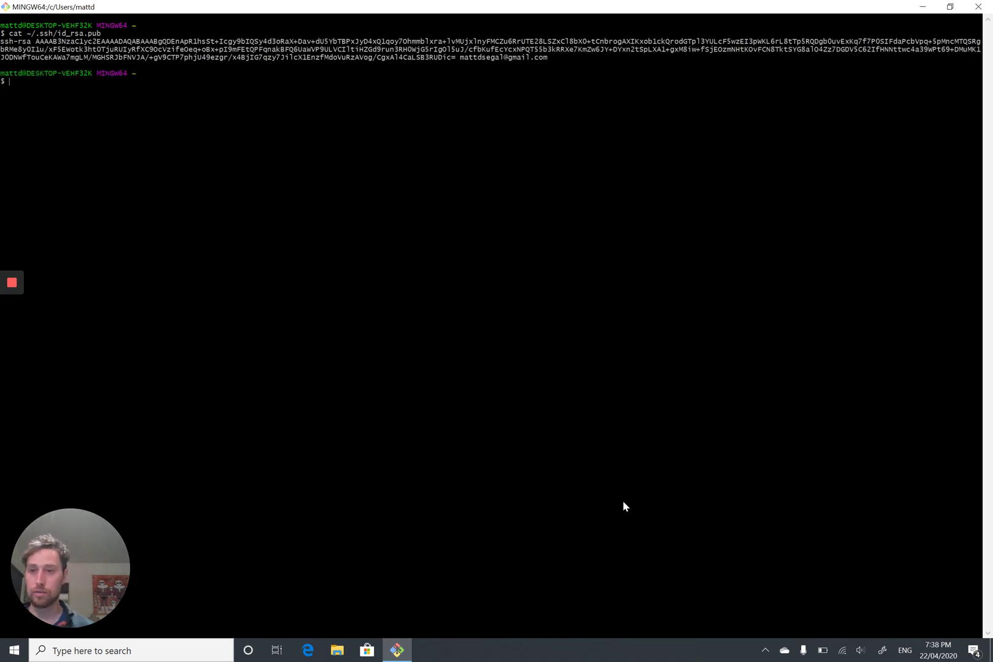
{"action": "double_click", "coordinate": [477, 58]}
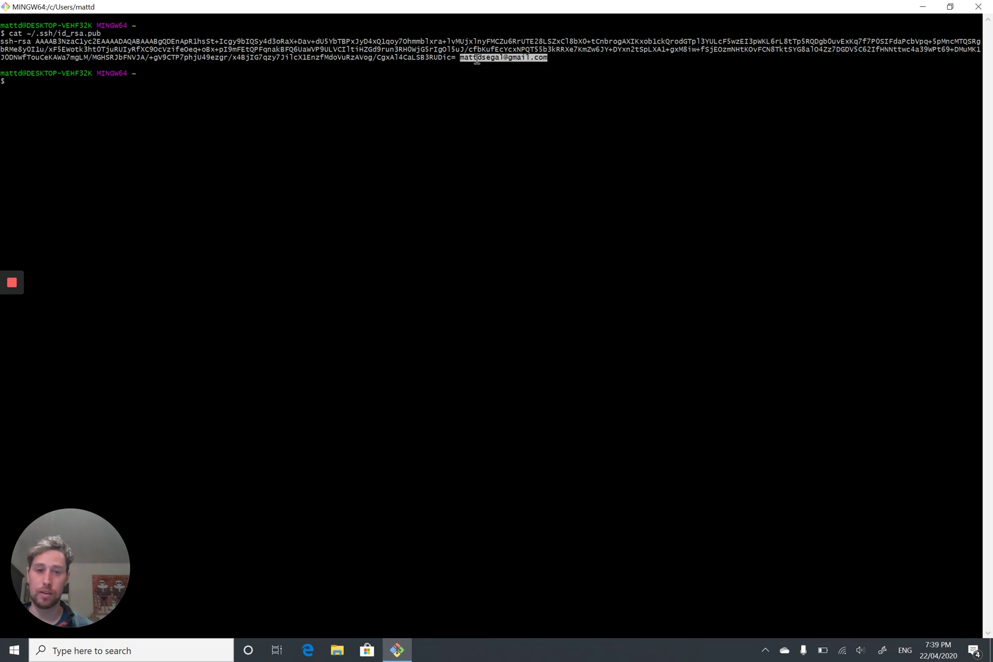
{"action": "left_click", "coordinate": [475, 102]}
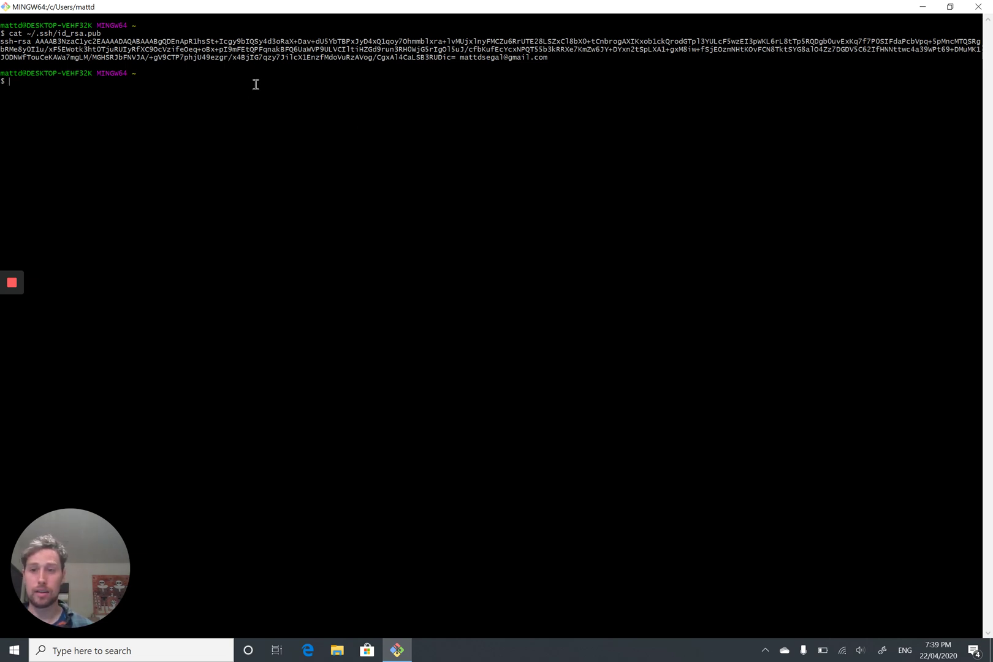
{"action": "type", "text": "c"}
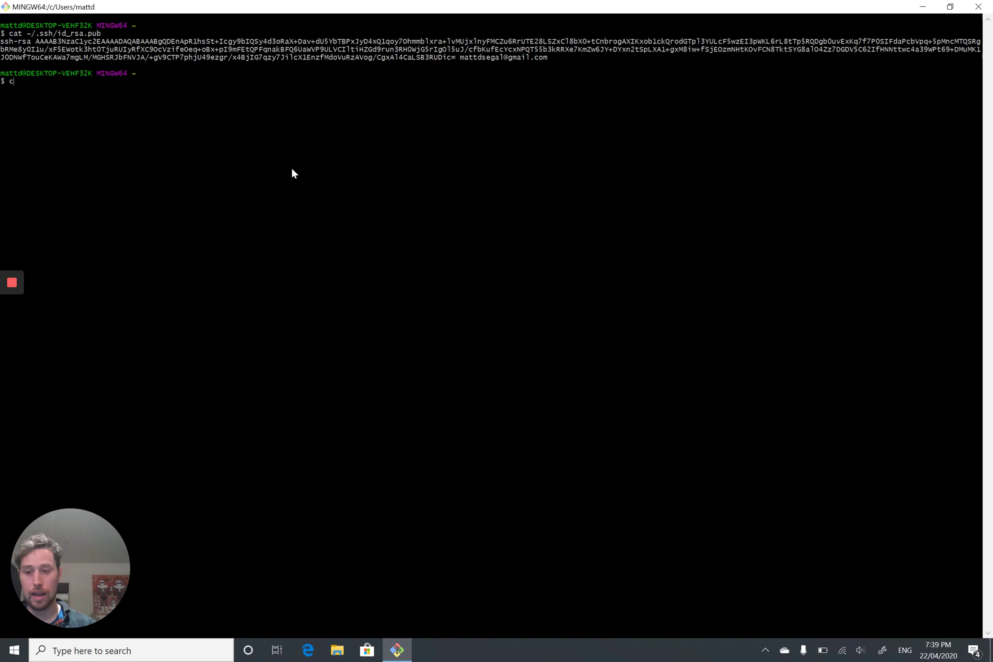
{"action": "type", "text": "at"}
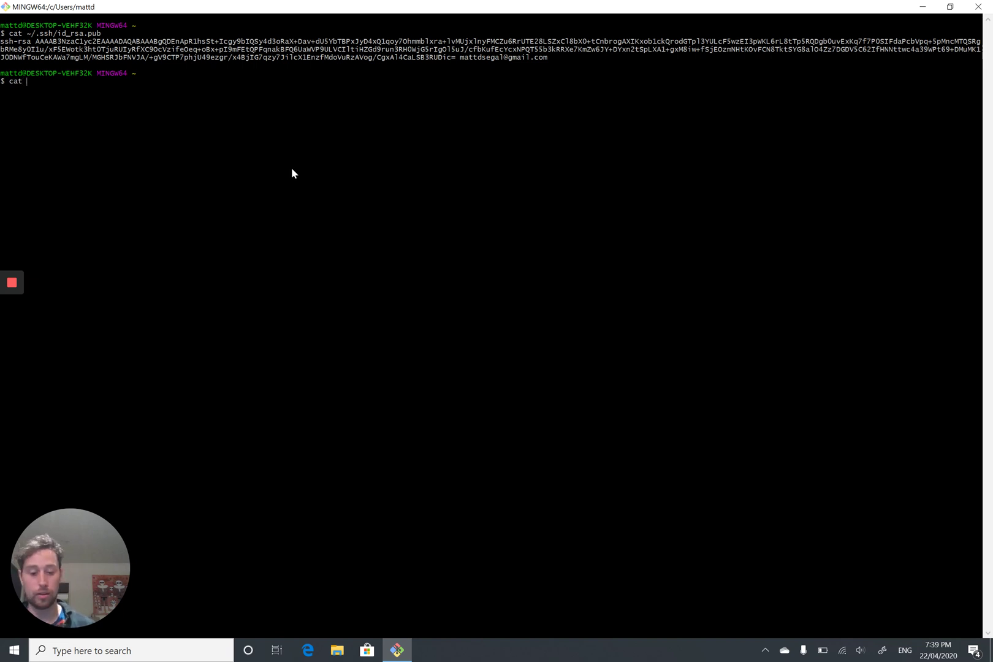
{"action": "type", "text": " ~/"}
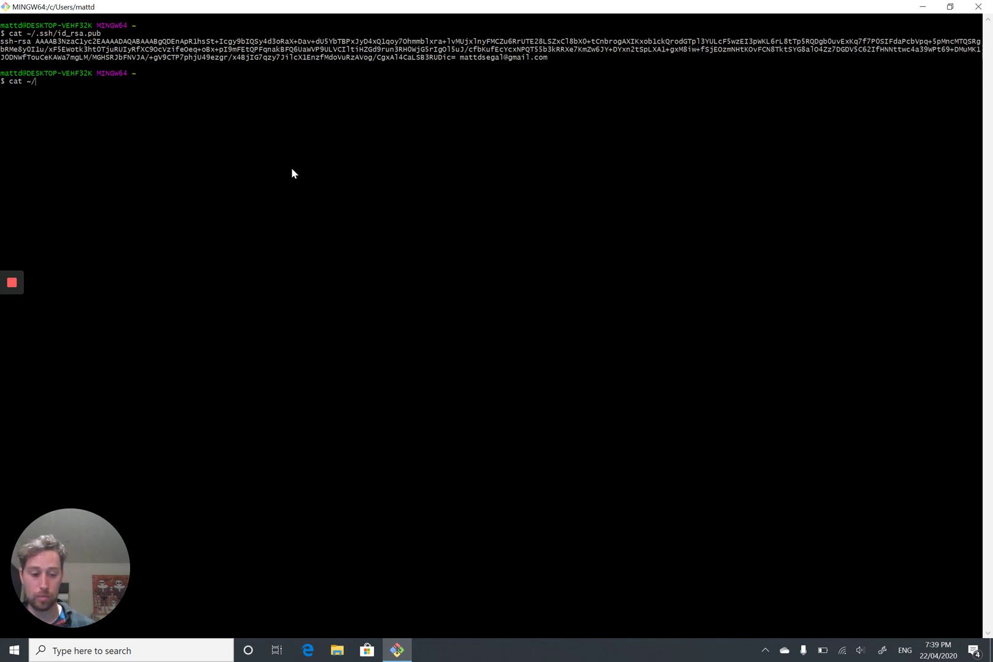
{"action": "type", "text": ".ssh/"}
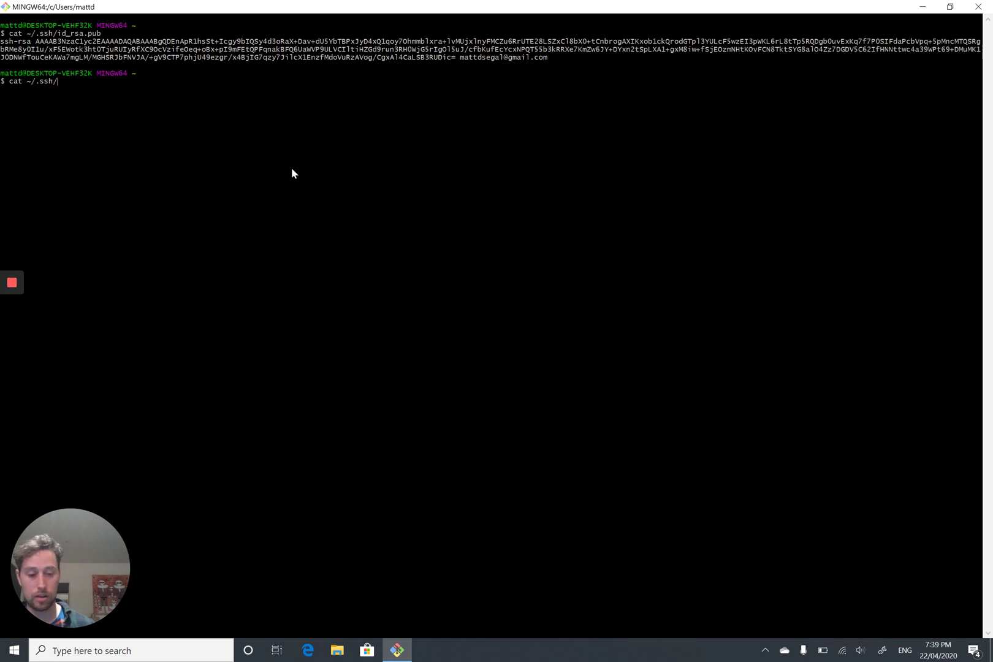
{"action": "type", "text": "id_rsa.pub"}
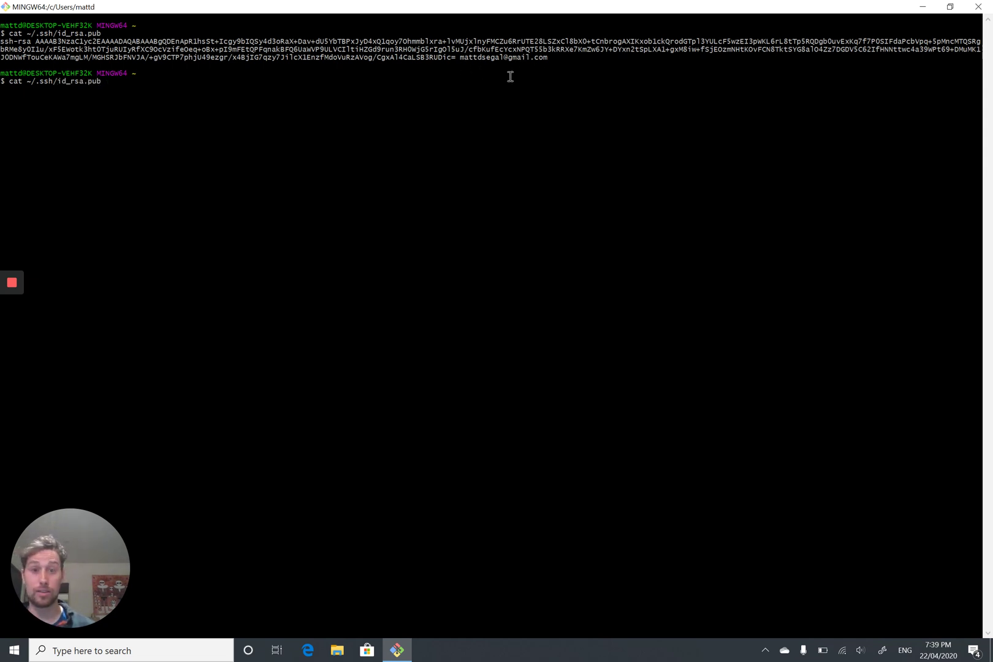
Print id_rsa.pub again and copy the whole key via the right-click Copy option.
{"action": "key", "text": "Return"}
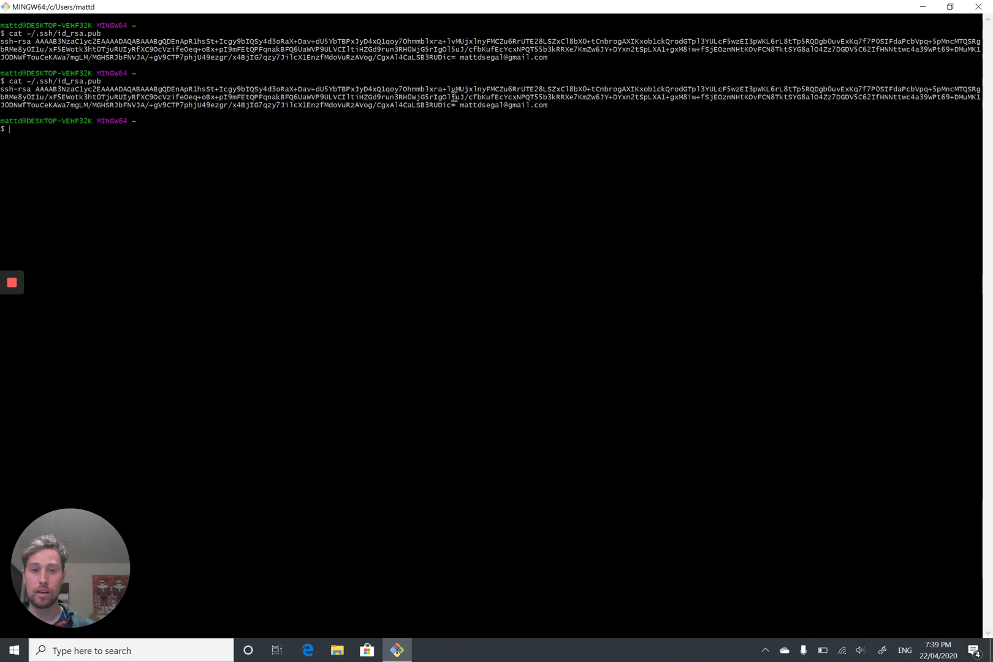
{"action": "double_click", "coordinate": [454, 96]}
{"action": "left_click", "coordinate": [369, 91]}
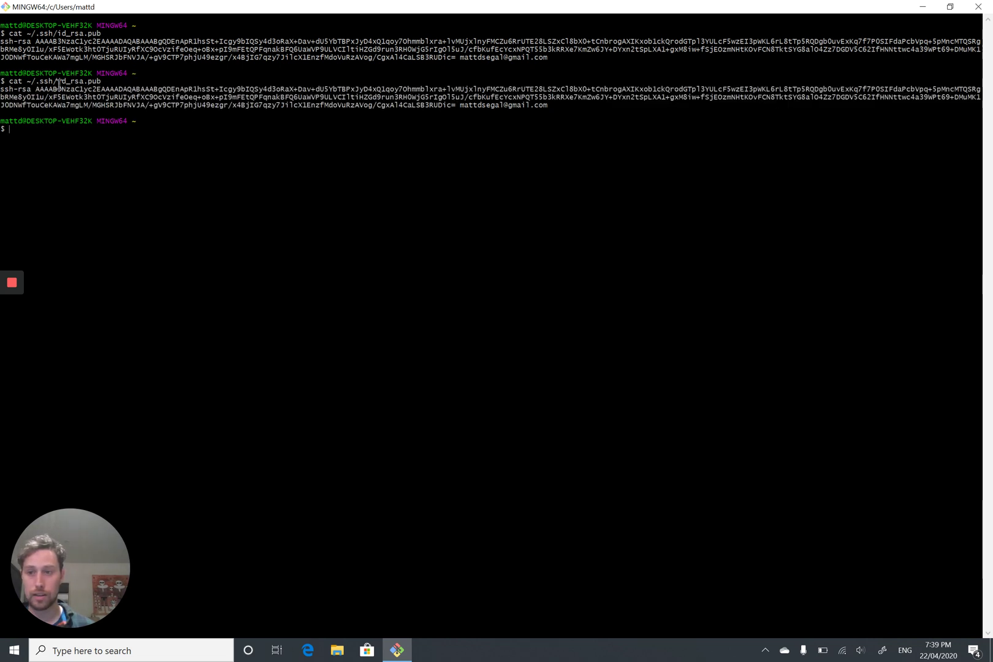
{"action": "mouse_move", "coordinate": [2, 87]}
{"action": "left_mouse_down"}
{"action": "mouse_move", "coordinate": [242, 112]}
{"action": "mouse_move", "coordinate": [549, 105]}
{"action": "left_mouse_up"}
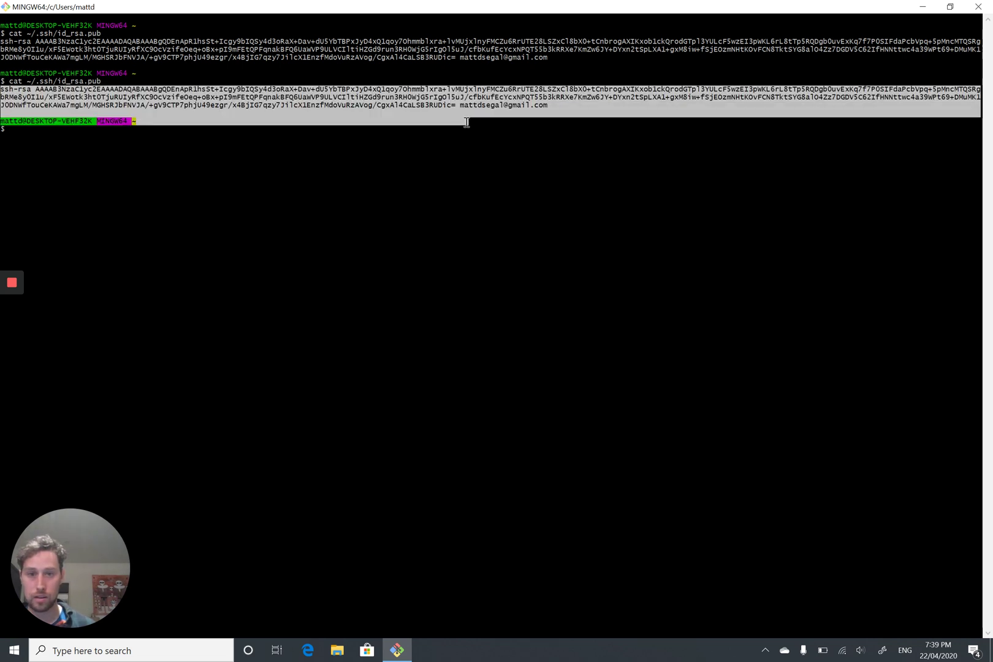
{"action": "right_click", "coordinate": [549, 105]}
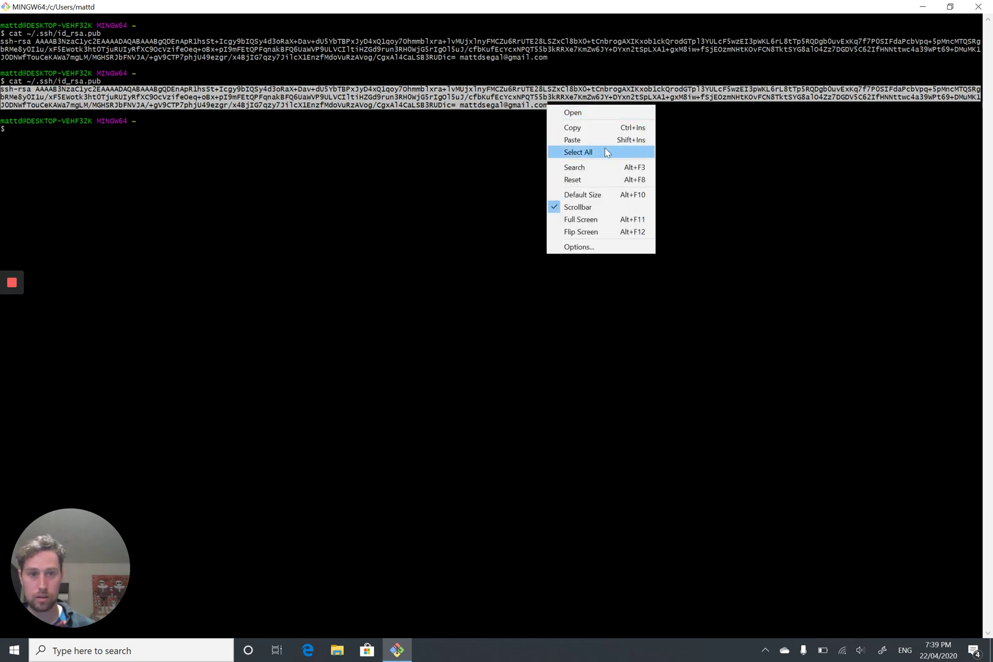
{"action": "left_click", "coordinate": [590, 127]}
Test-paste the copied key at the prompt, then cancel it with Ctrl+C.
{"action": "left_click", "coordinate": [494, 171]}
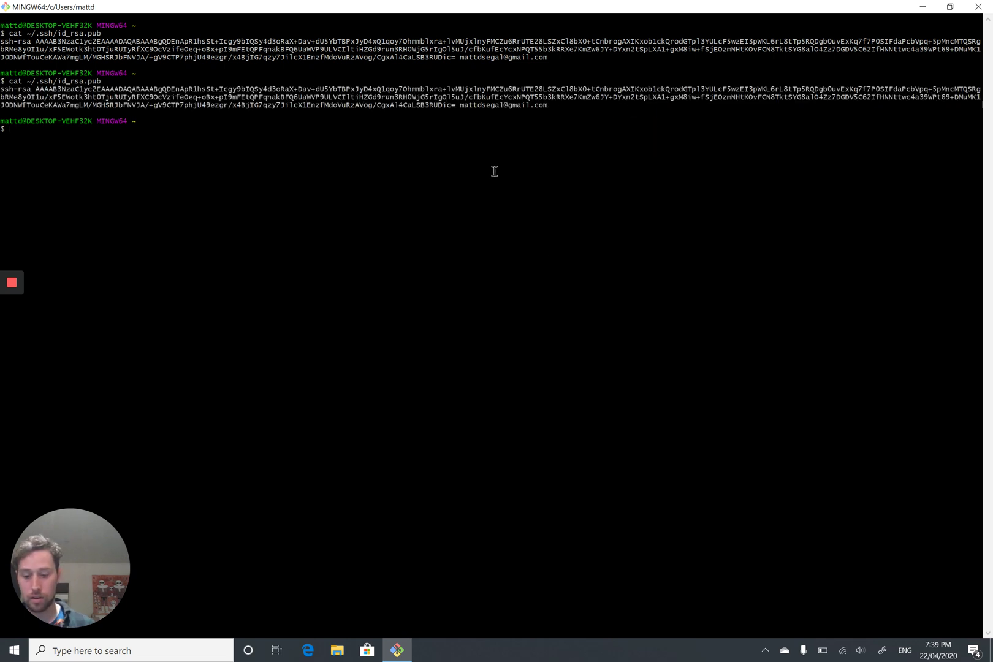
{"action": "right_click", "coordinate": [494, 171]}
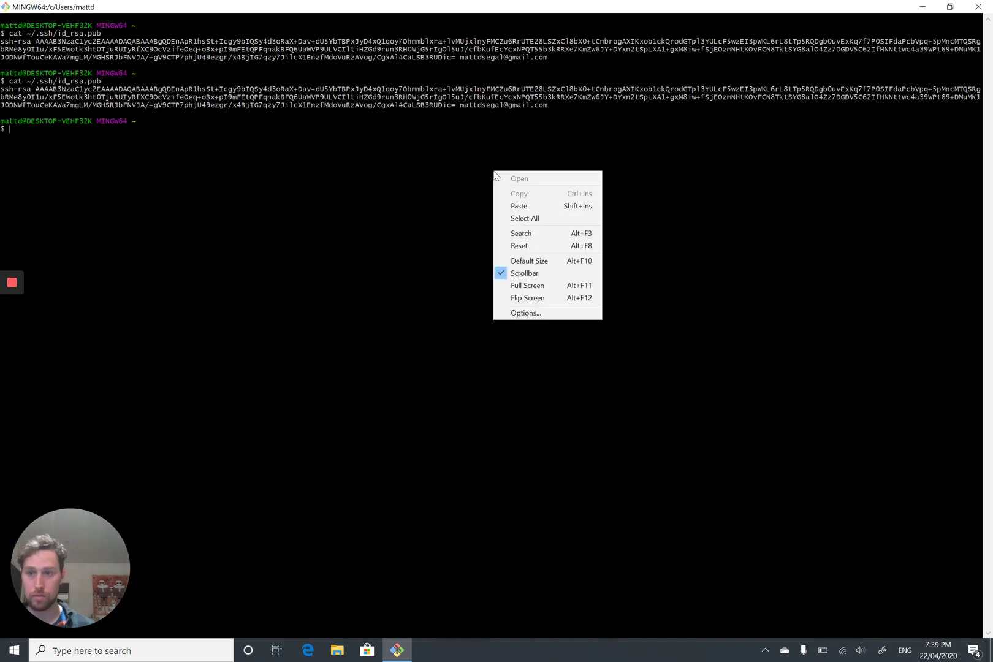
{"action": "left_click", "coordinate": [525, 206]}
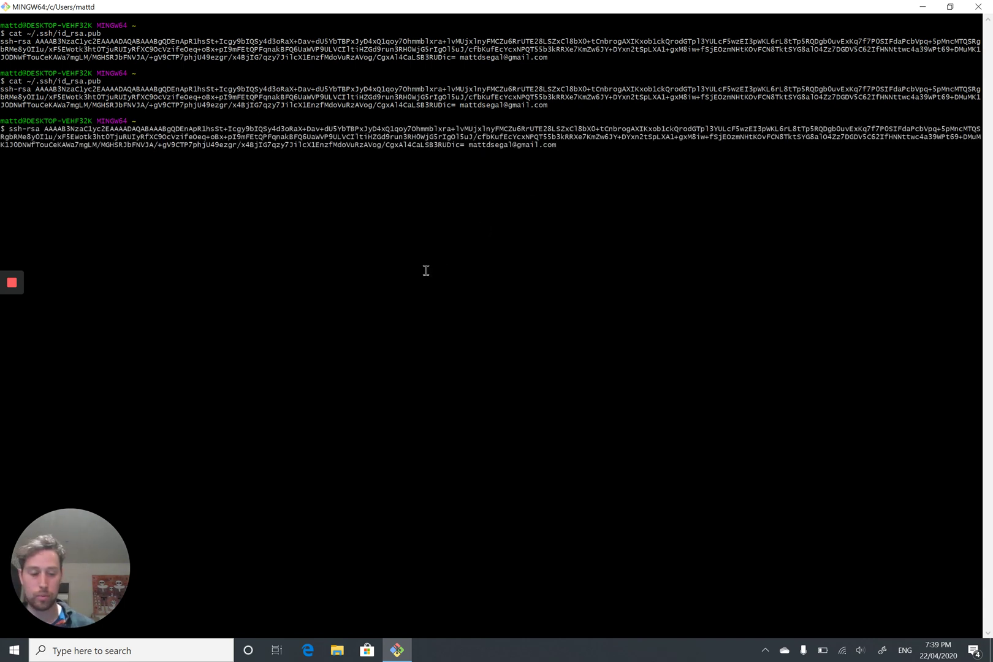
{"action": "key", "text": "ctrl+c"}
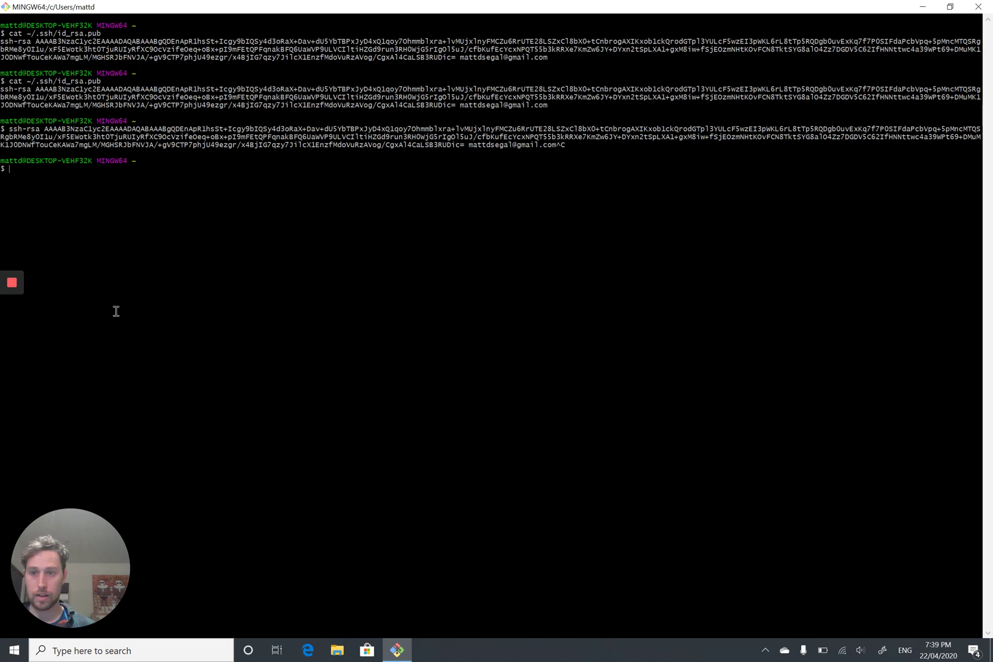